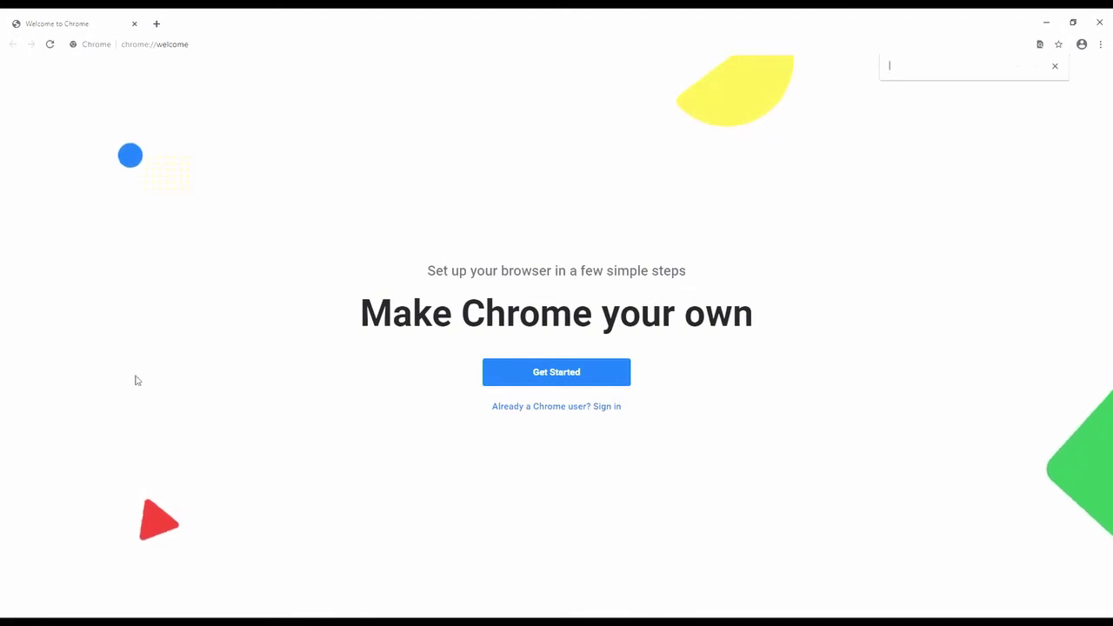
# Step: Load the Plex website in Chrome by entering plex in the address bar
pyautogui.click(286, 49)
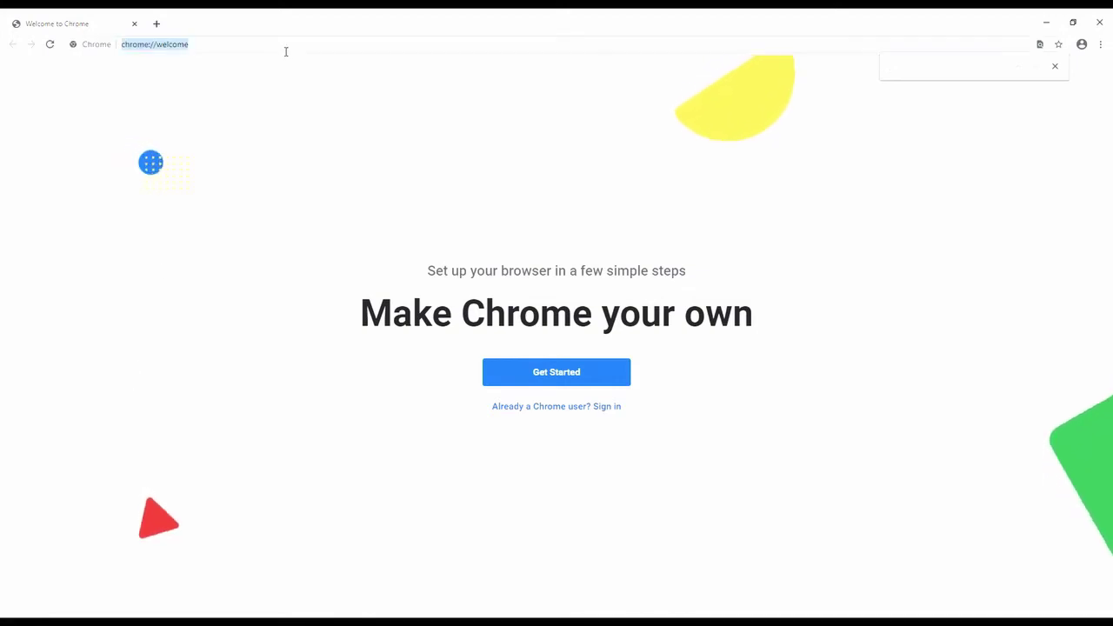
pyautogui.write('plex.tv')
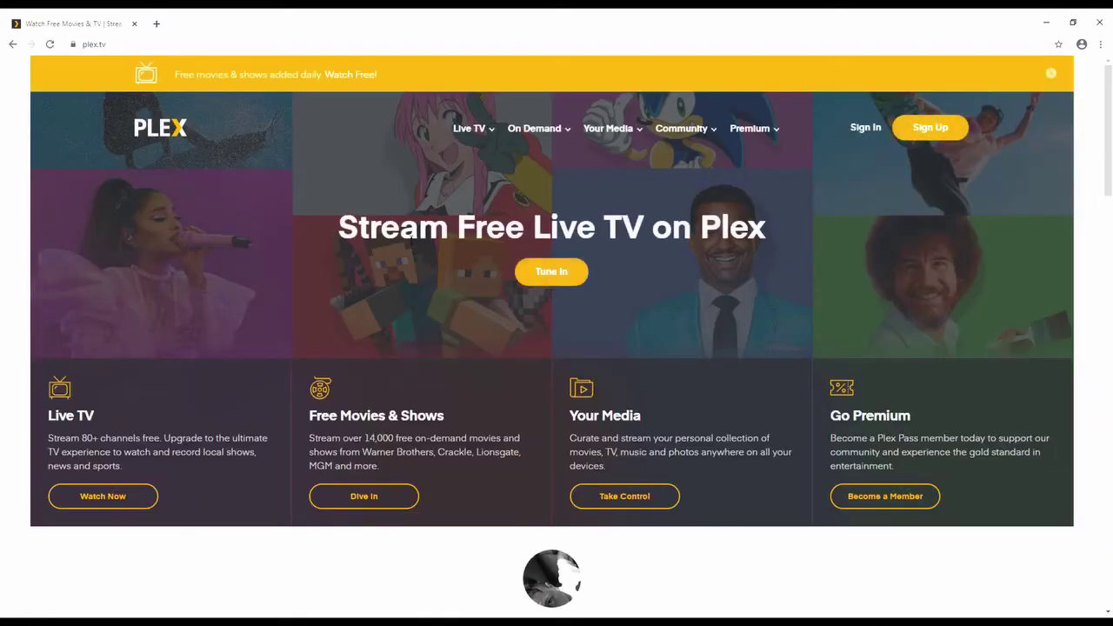
# Step: Sign up for a free Plex account and go to the Your Media page
pyautogui.click(929, 127)
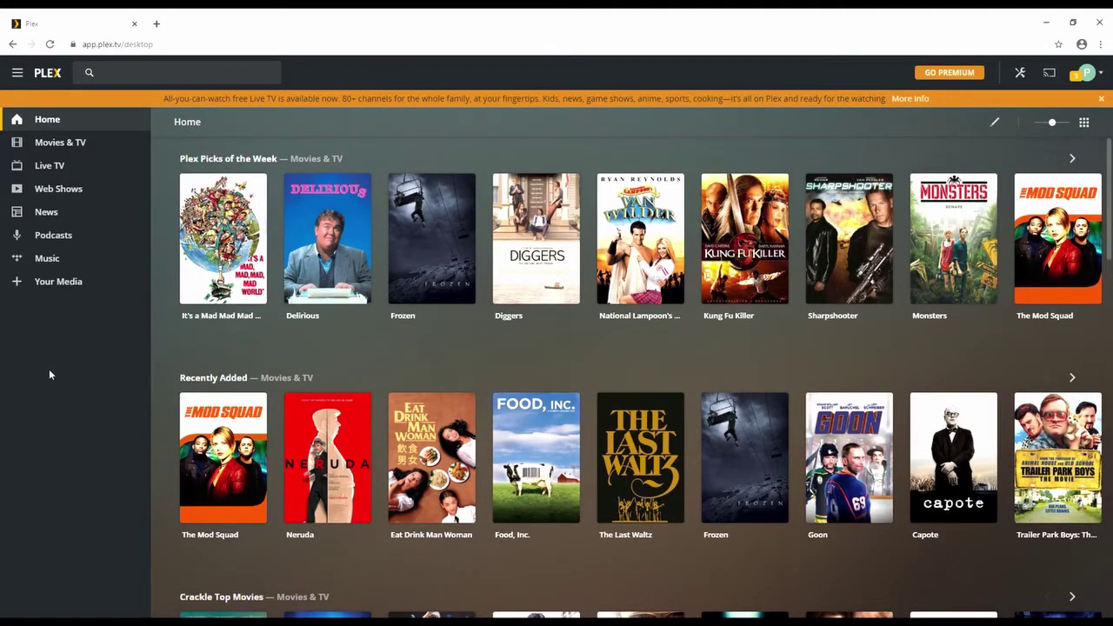
pyautogui.click(96, 284)
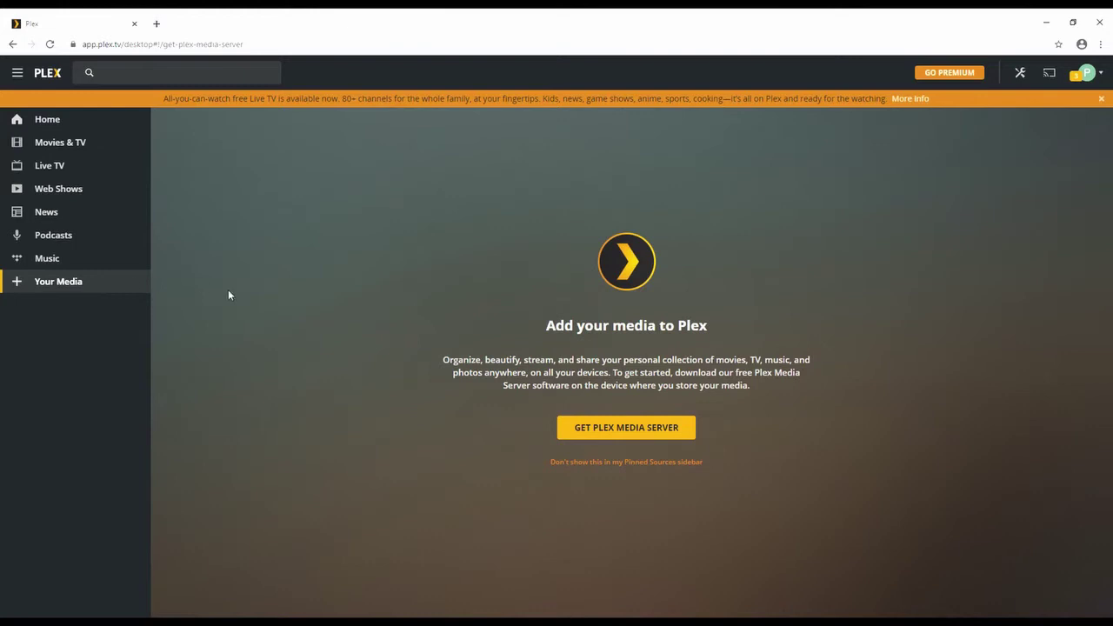
# Step: Download the Plex Media Server installer for Windows and open it when finished
pyautogui.click(610, 438)
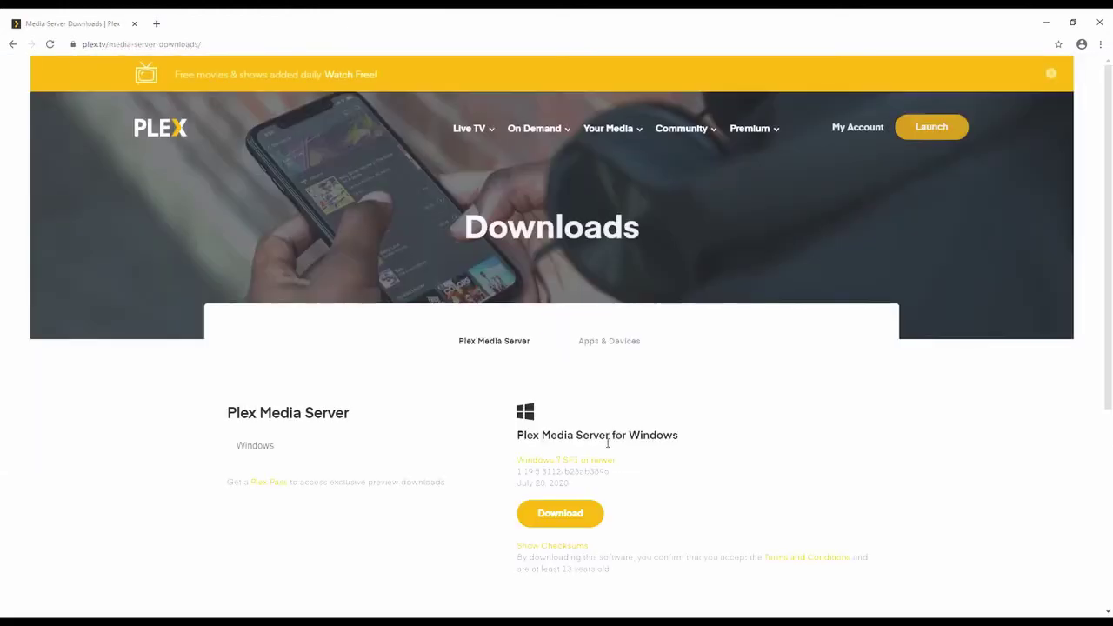
pyautogui.scroll(-1, 607, 444)
pyautogui.click(566, 457)
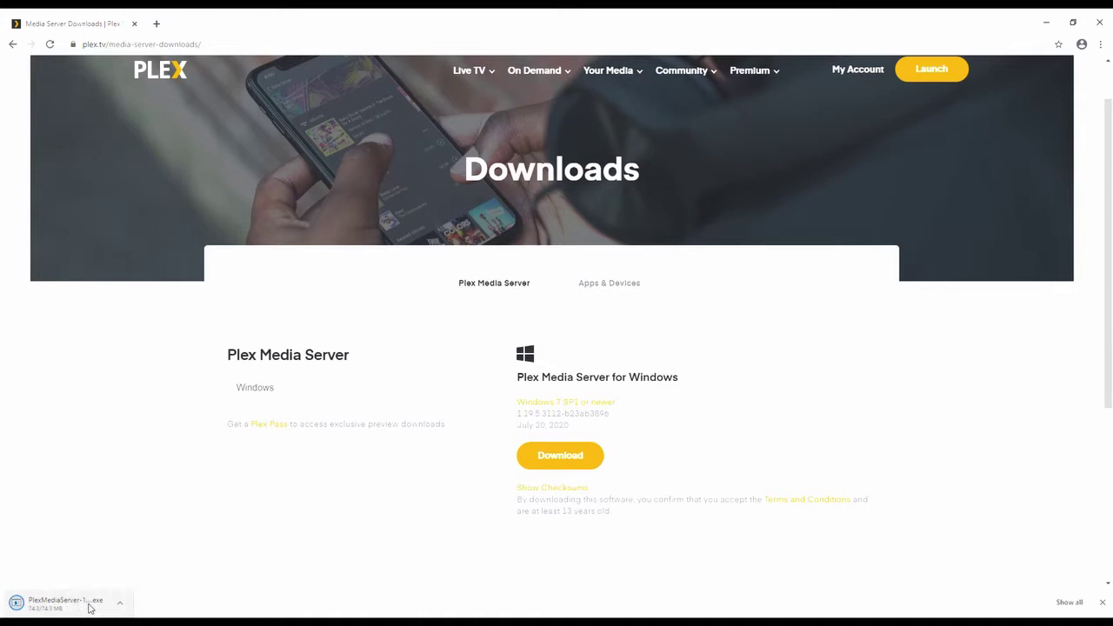
pyautogui.click(89, 608)
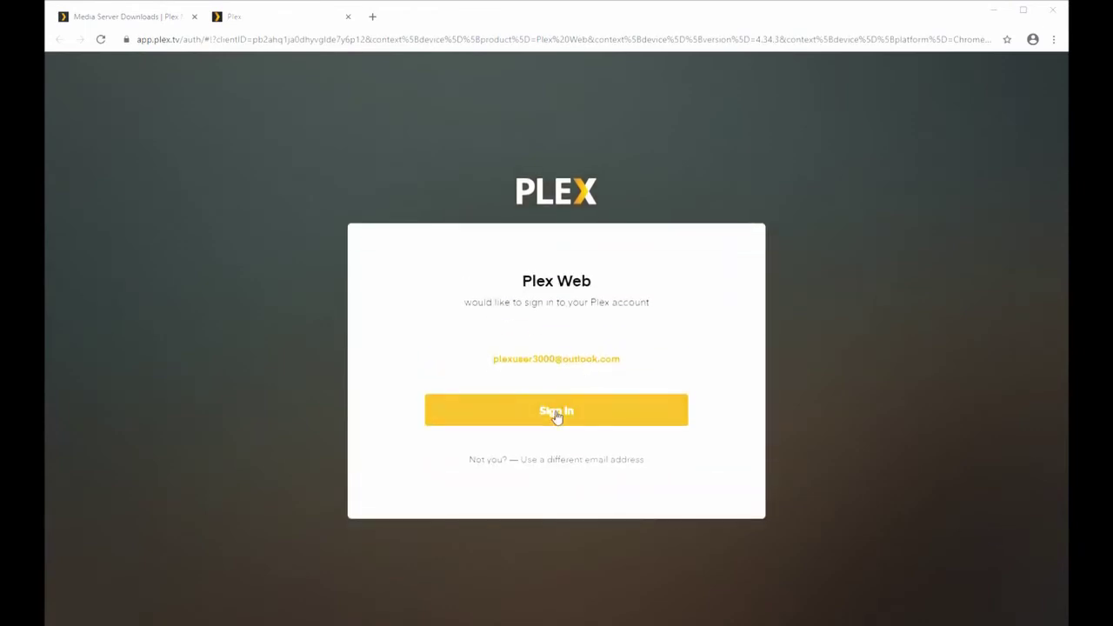
# Step: Sign in to Plex Web on the local server and show its pinned sources and libraries
pyautogui.click(556, 414)
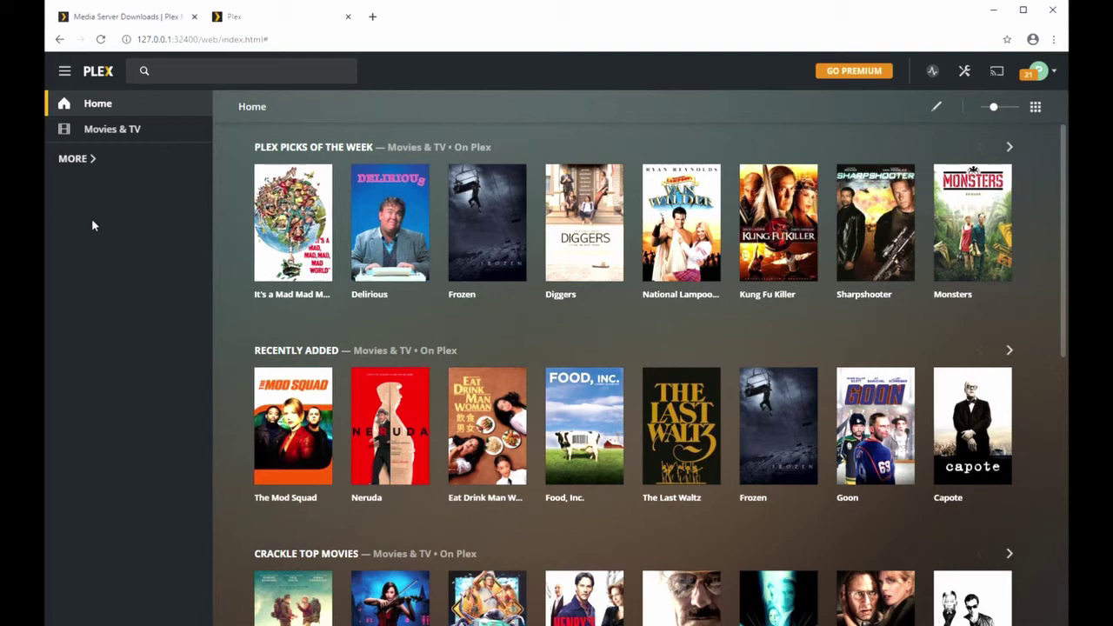
pyautogui.click(75, 159)
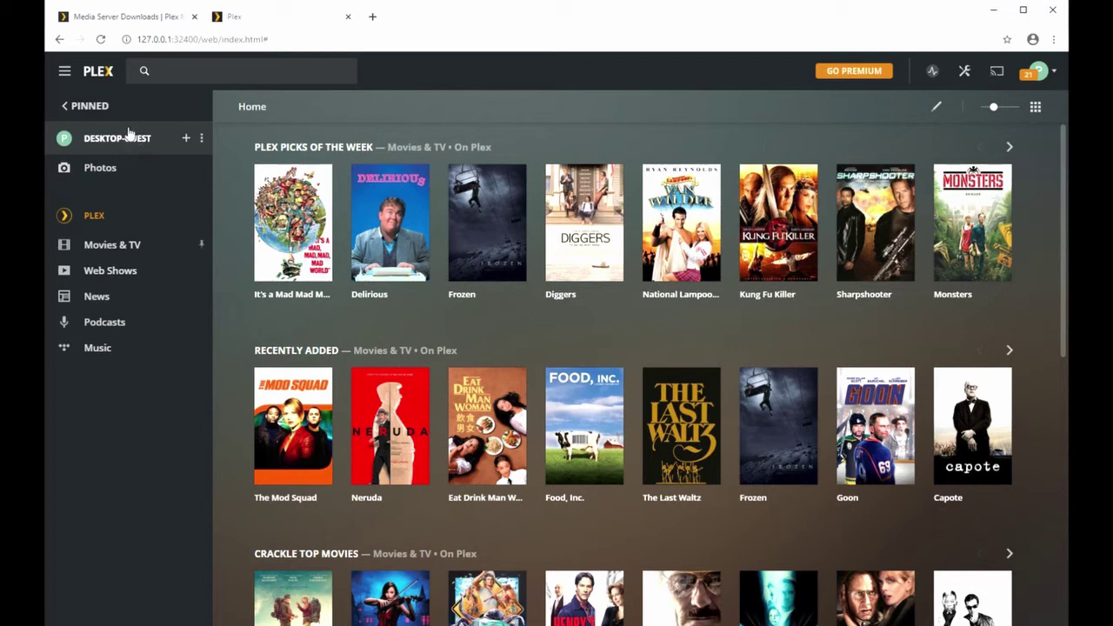
# Step: Add a Music library named 'PC Music Collection' and continue to the Add folders step
pyautogui.click(186, 139)
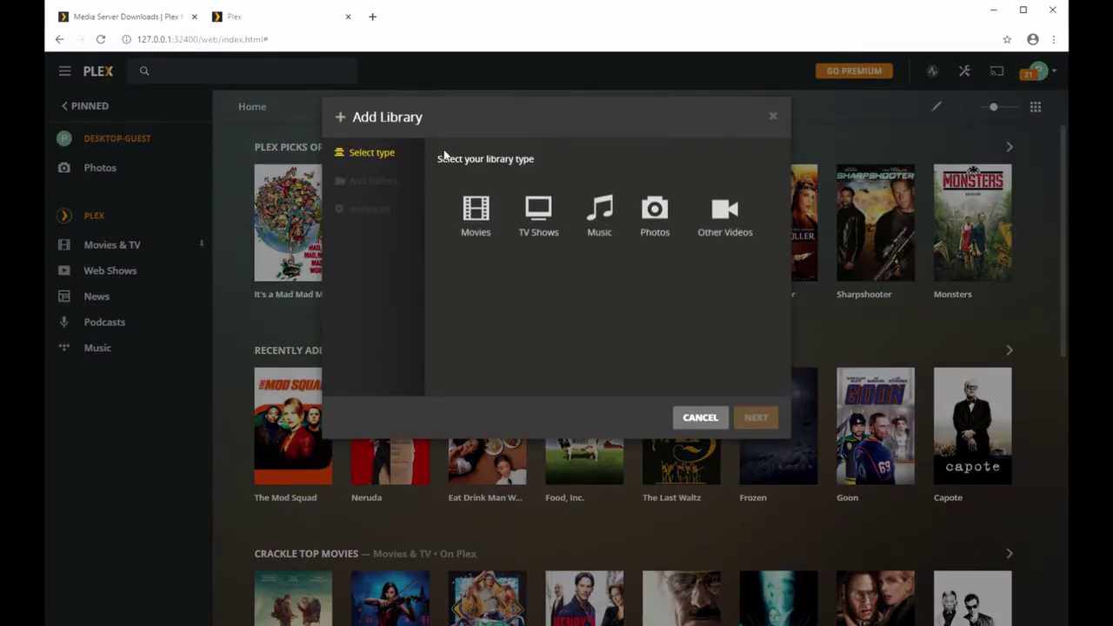
pyautogui.click(604, 211)
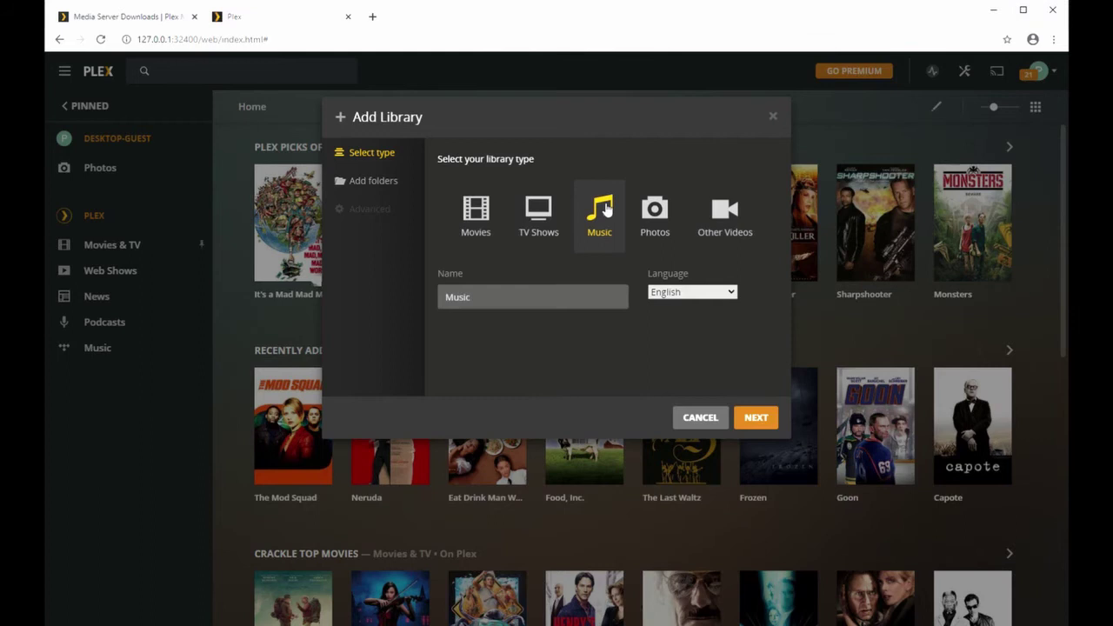
pyautogui.click(447, 306)
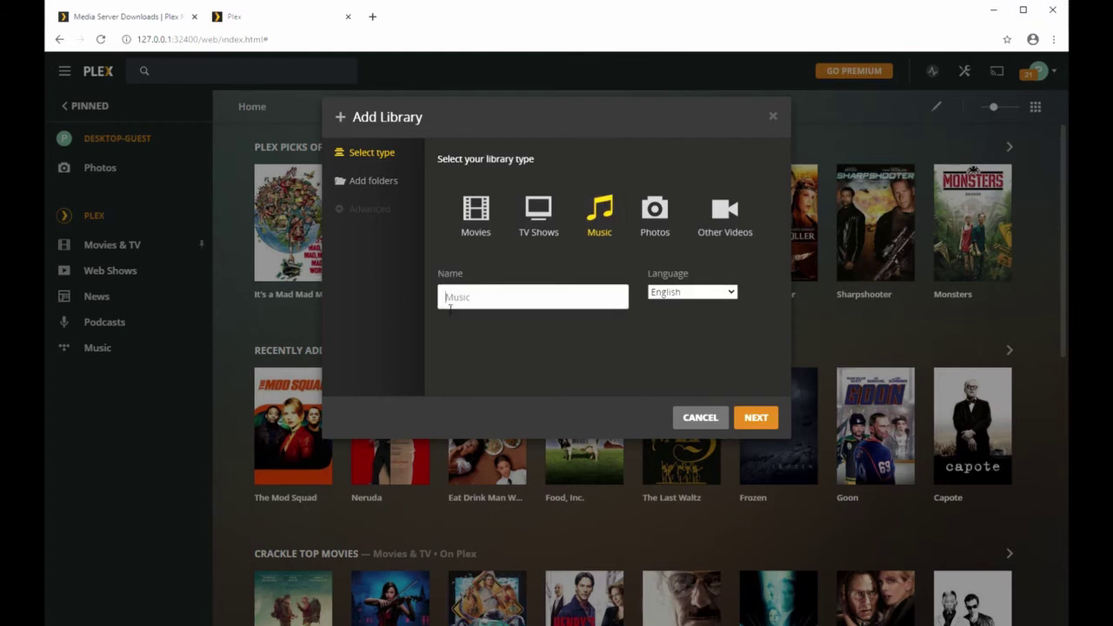
pyautogui.write('PC Music Collection')
pyautogui.click(756, 423)
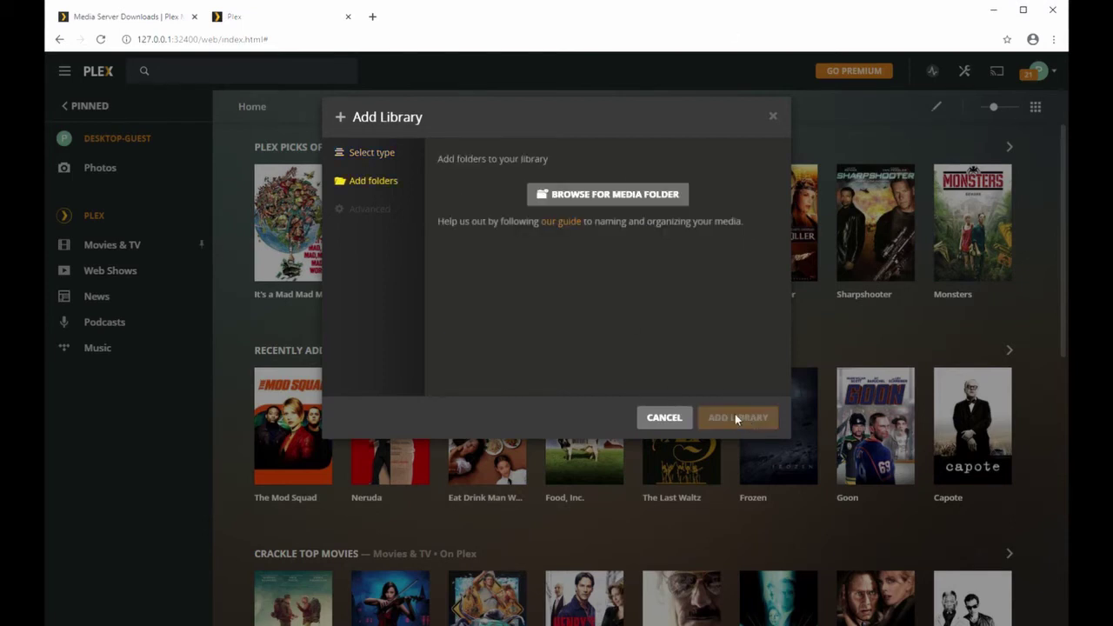
# Step: Browse to Desktop > MEGAsync Downloads and add that folder as the library source
pyautogui.click(589, 198)
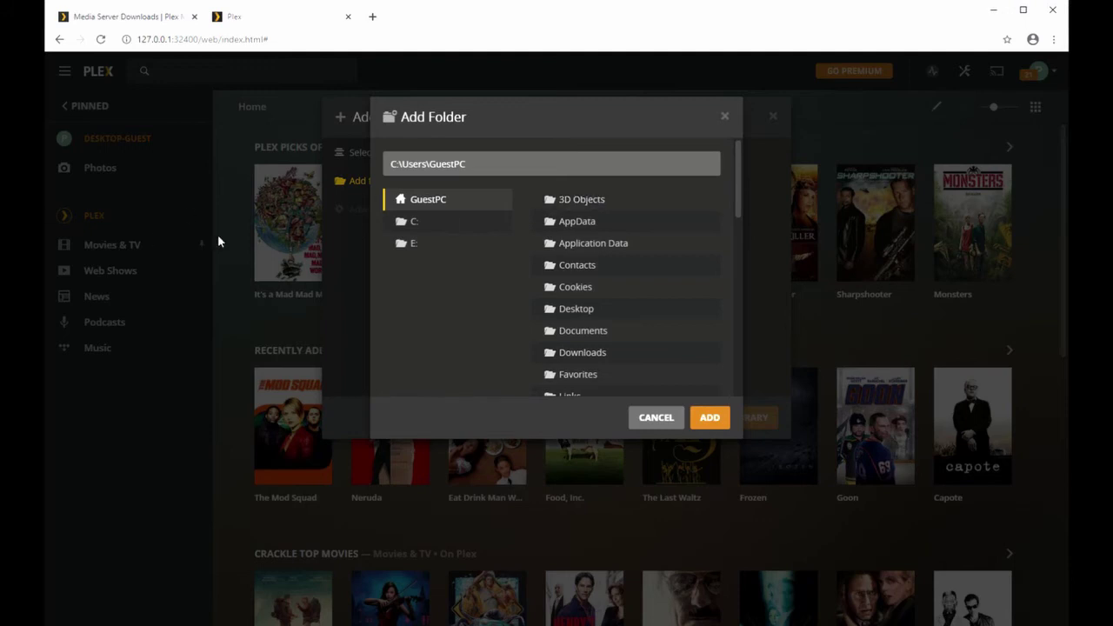
pyautogui.scroll(-1, 739, 195)
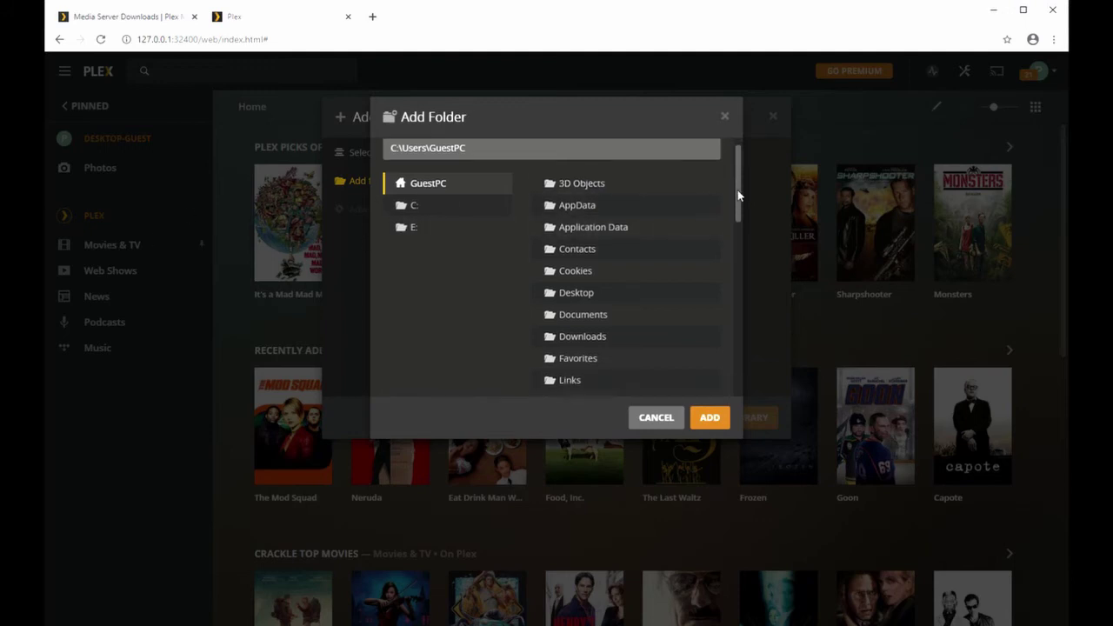
pyautogui.scroll(-1, 740, 195)
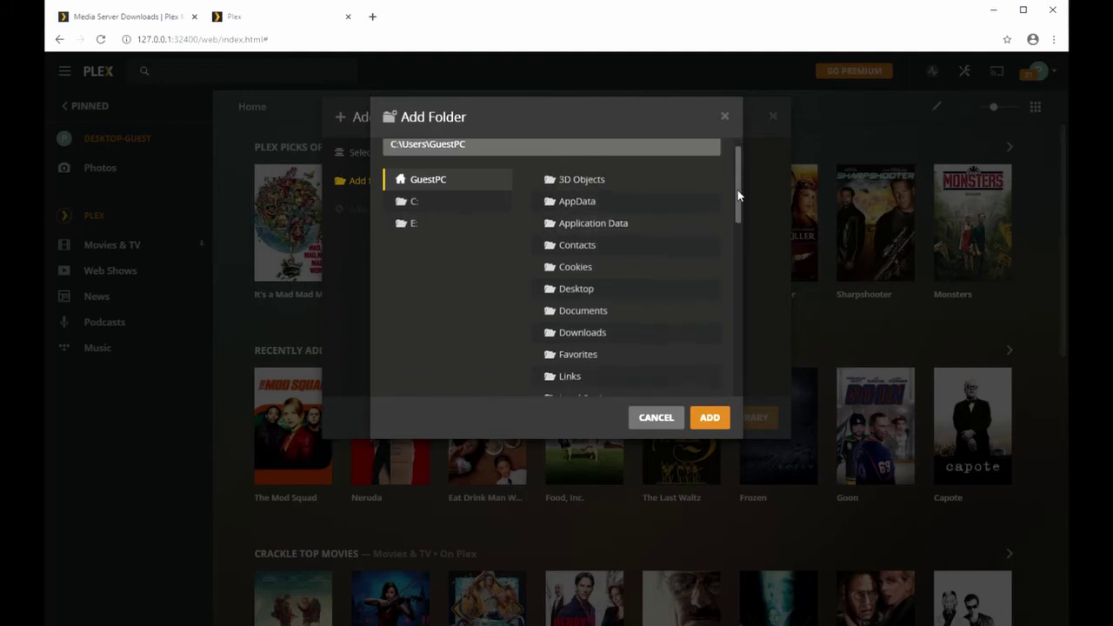
pyautogui.click(583, 290)
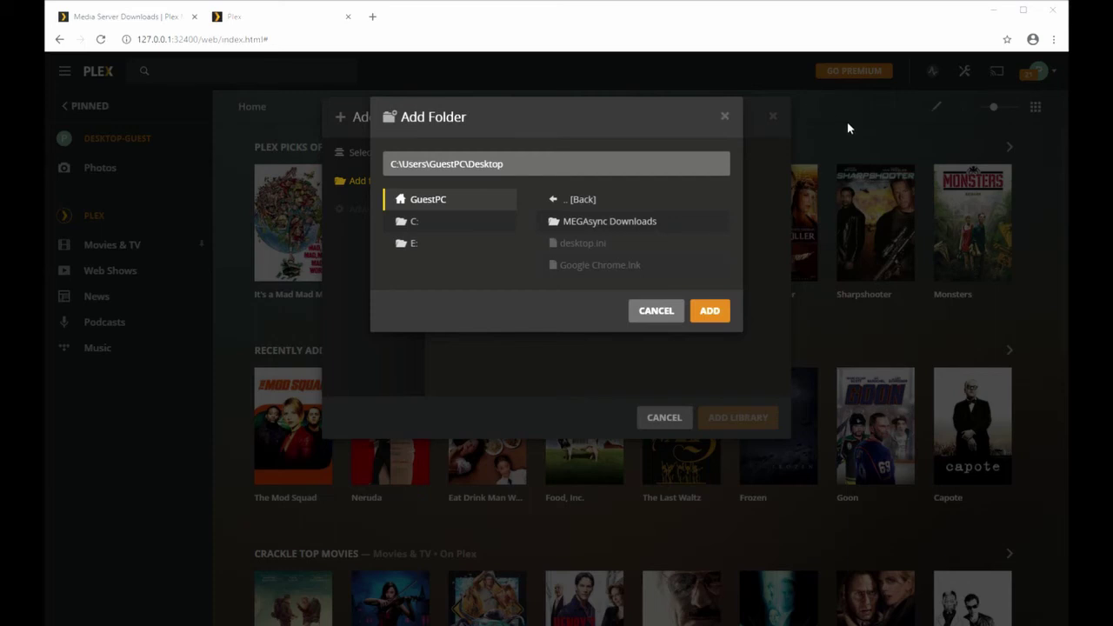
pyautogui.click(609, 224)
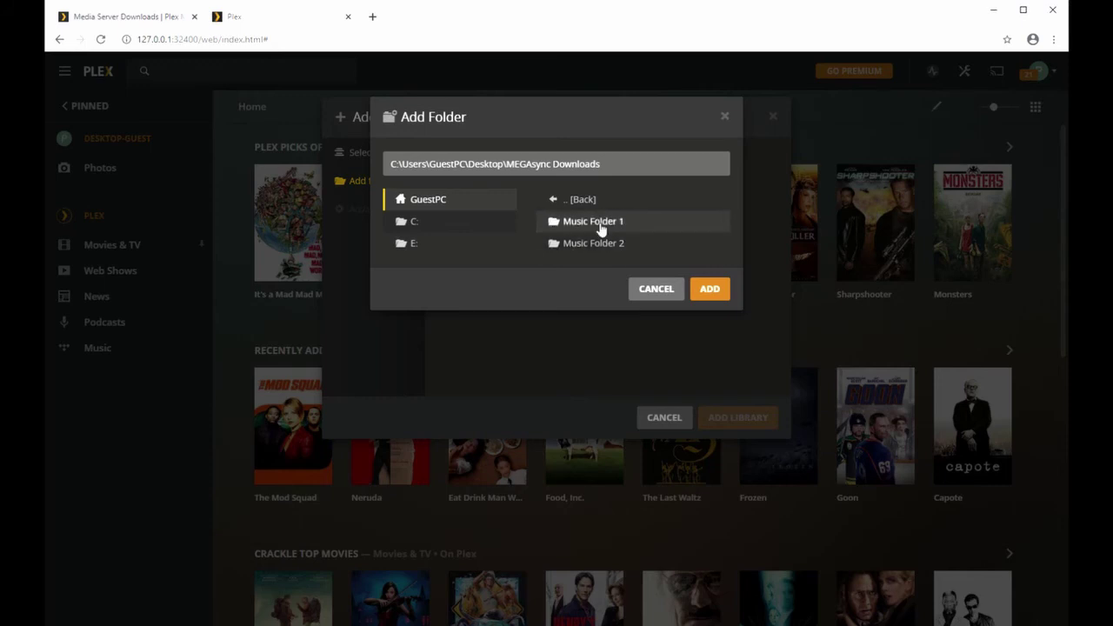
pyautogui.click(601, 225)
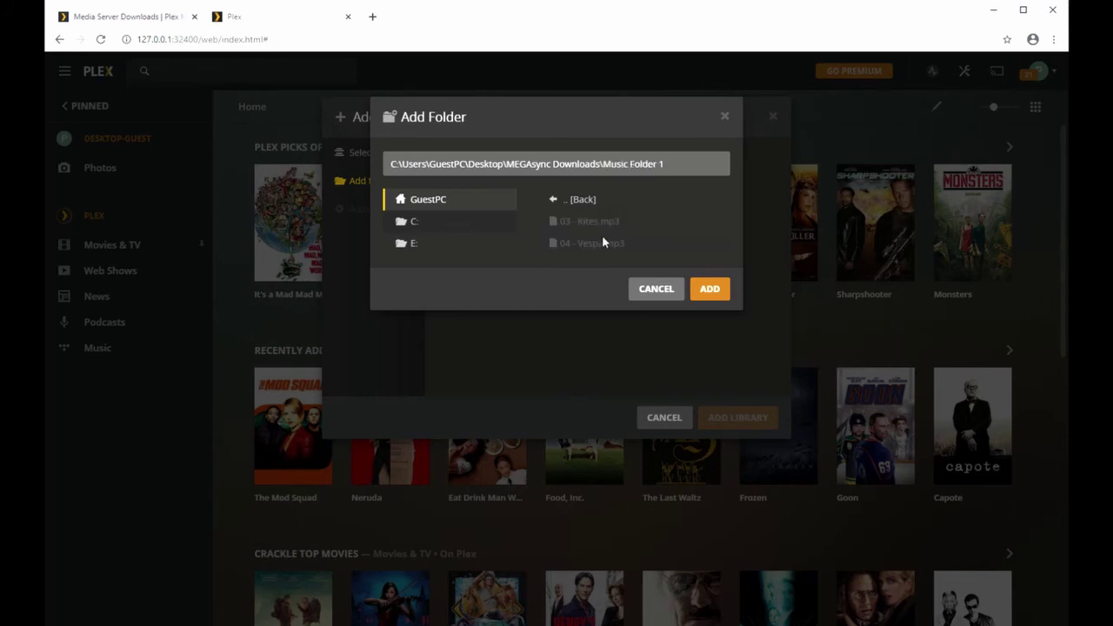
pyautogui.click(559, 202)
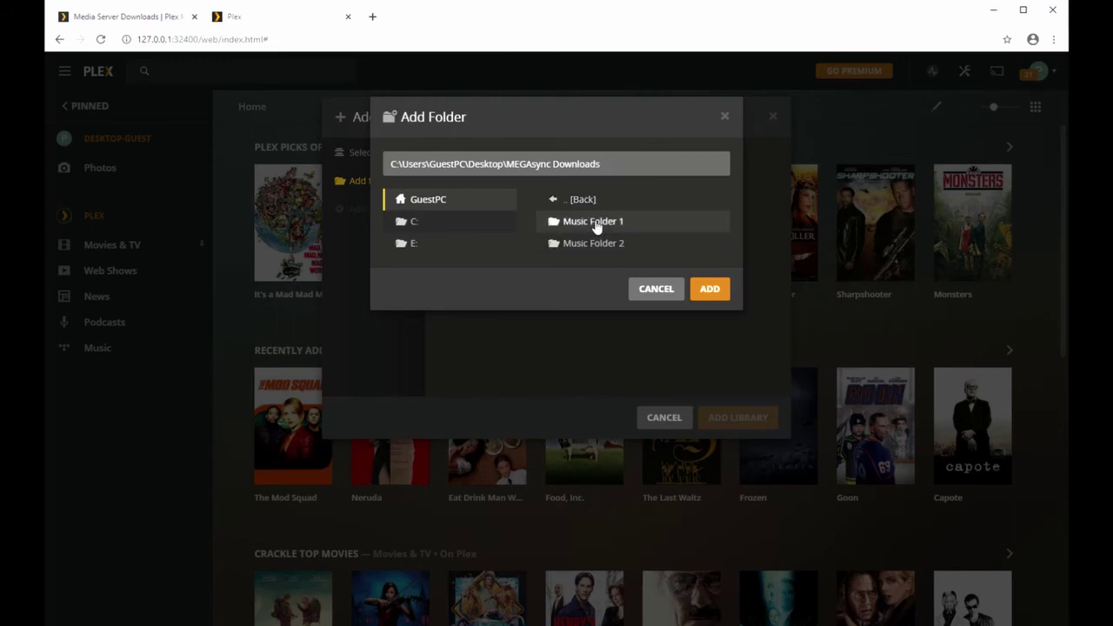
pyautogui.click(710, 290)
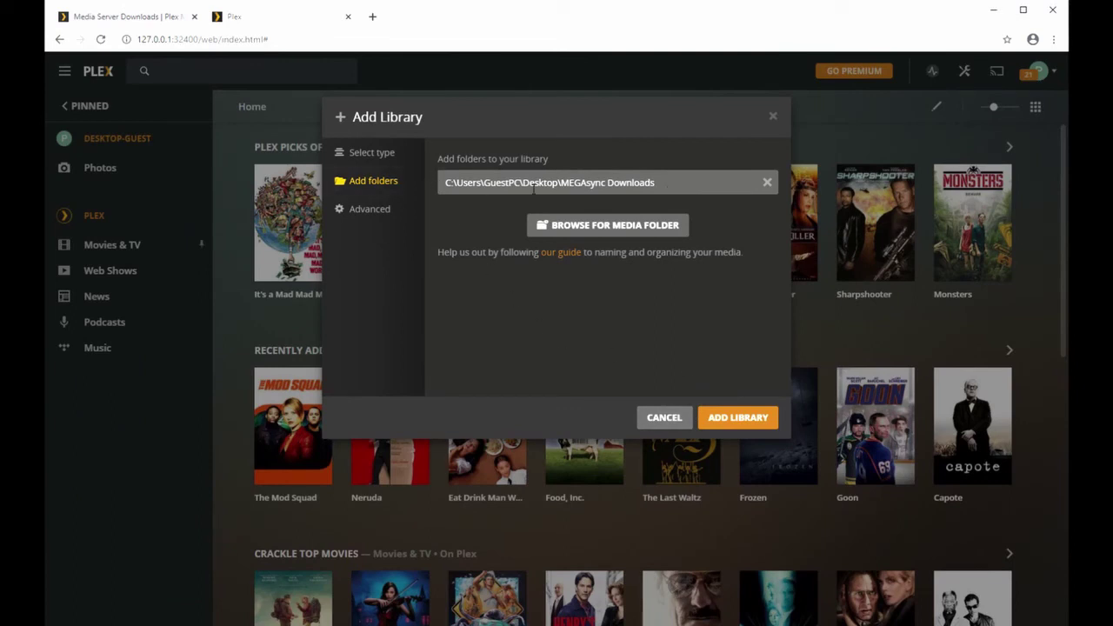
# Step: Create the PC Music Collection library, then play the Bicep album and pause it
pyautogui.click(734, 415)
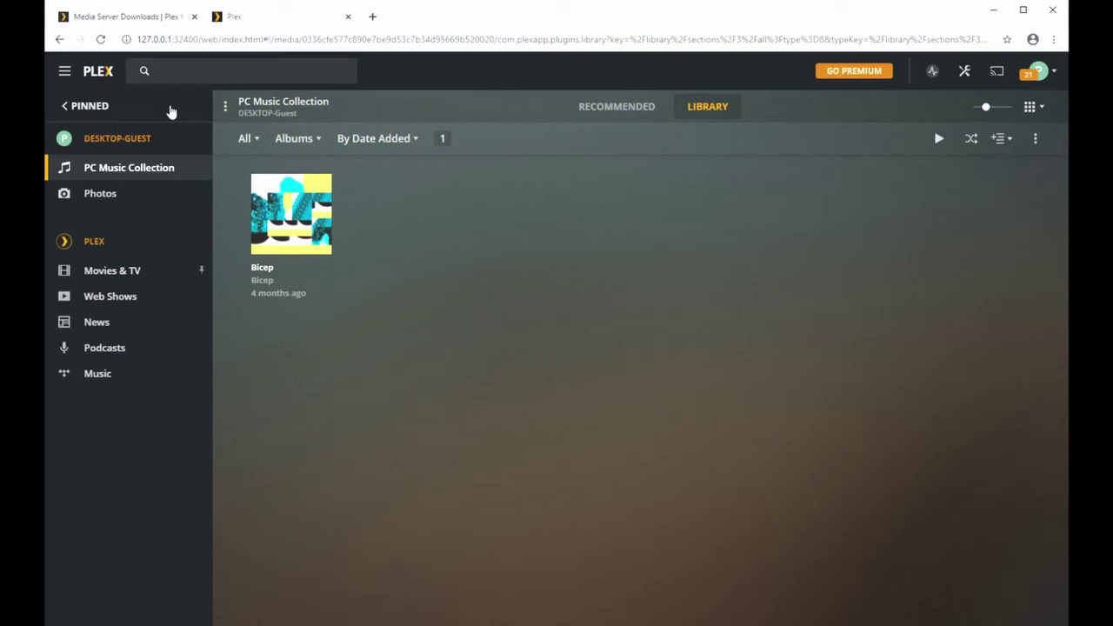
pyautogui.click(293, 216)
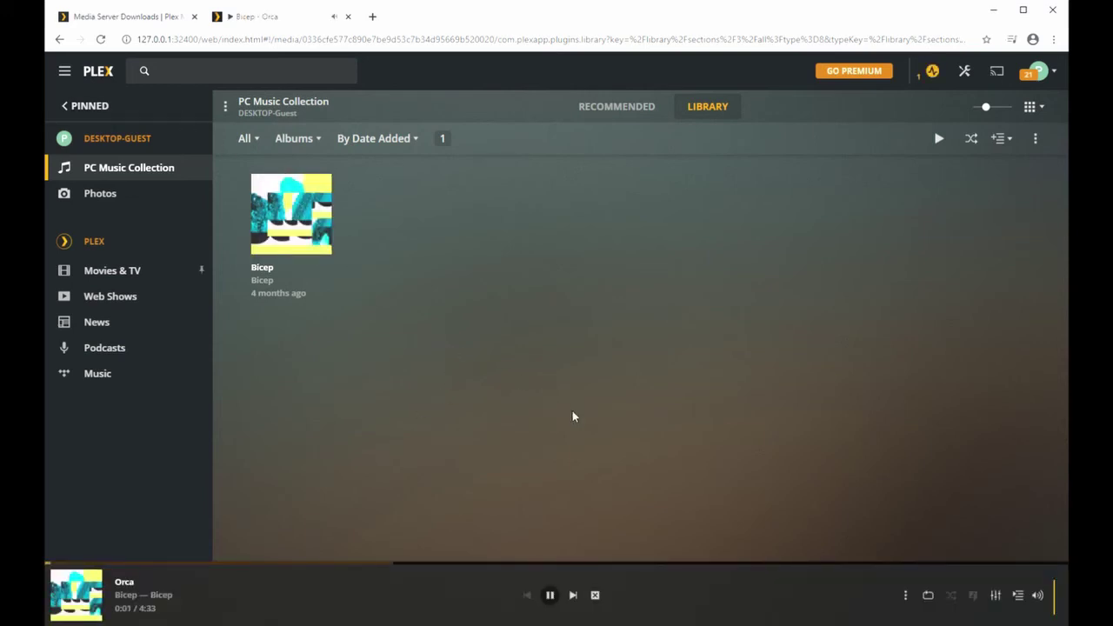
pyautogui.click(551, 599)
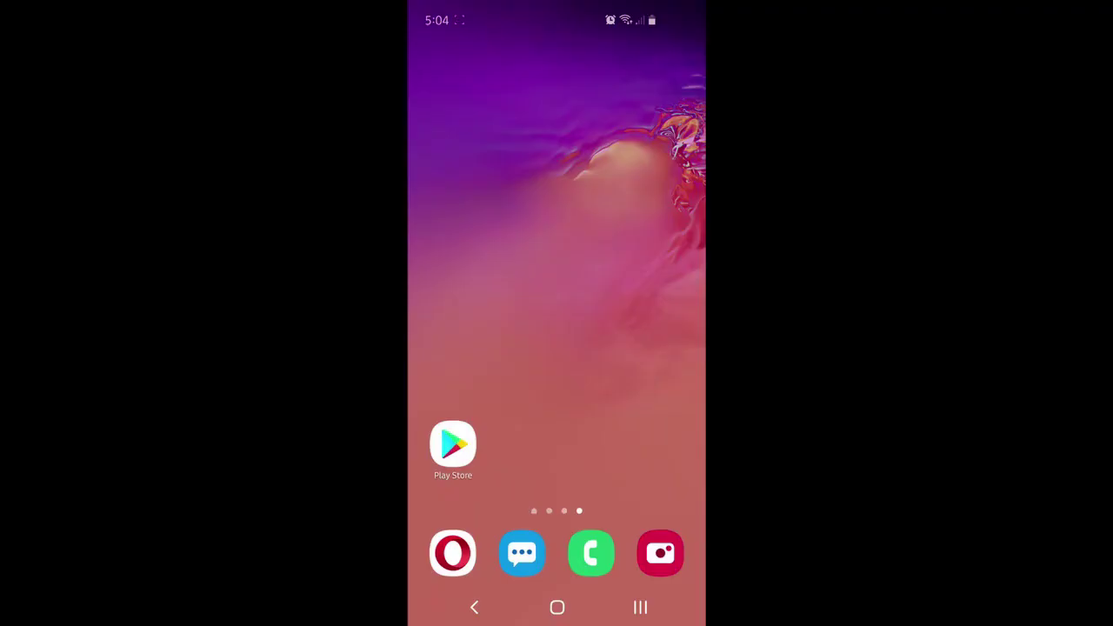
# Step: Search the Play Store for 'plex', install the Plex app and launch it
pyautogui.click(453, 445)
pyautogui.click(539, 54)
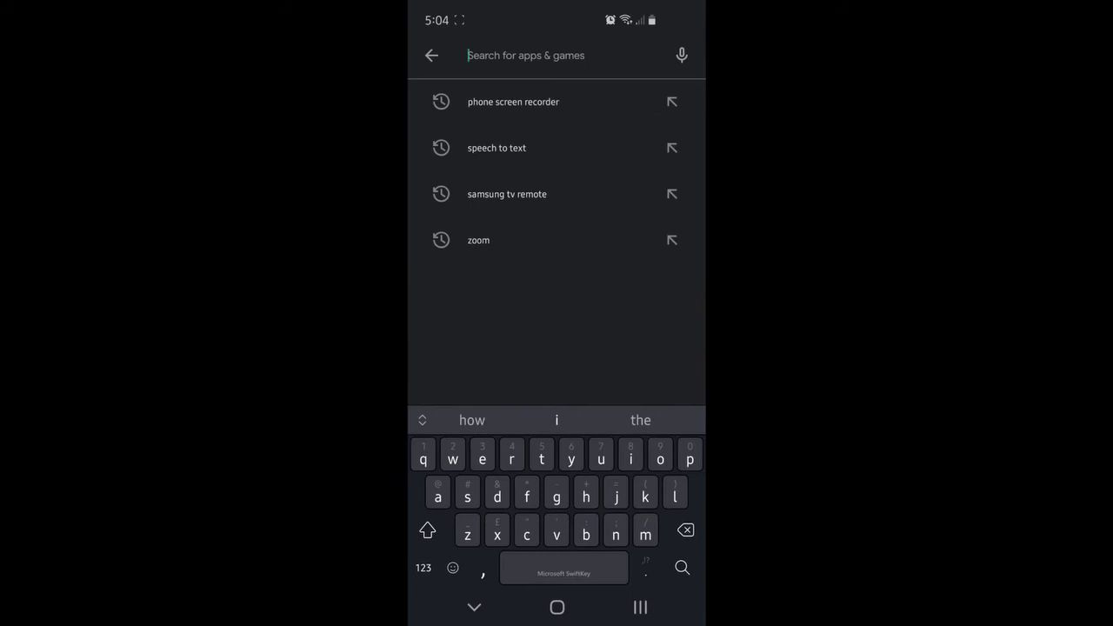
pyautogui.write('p')
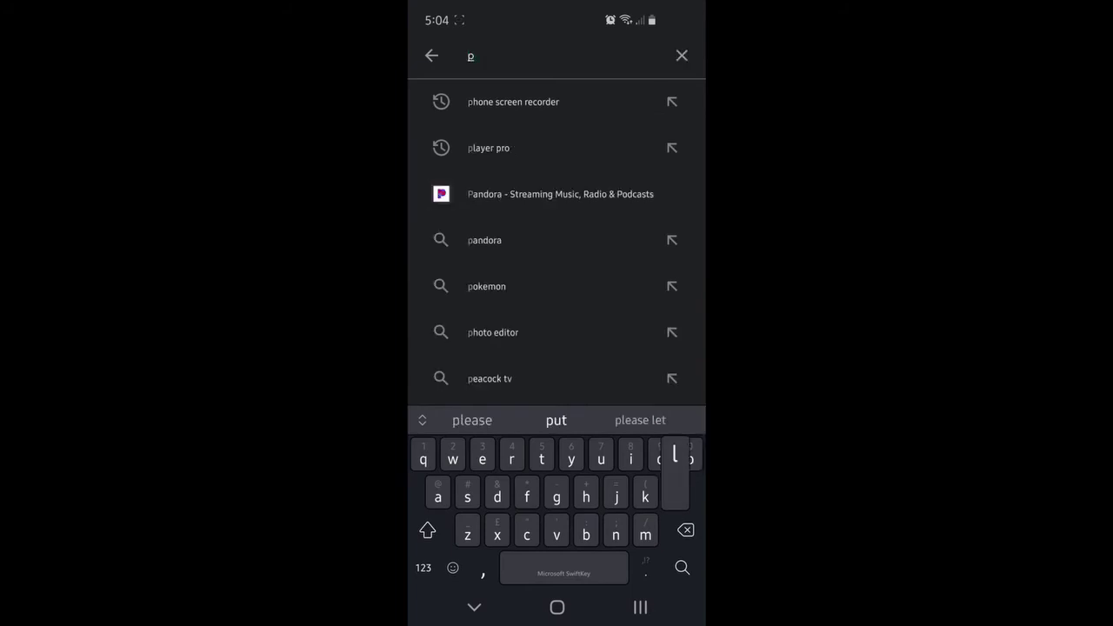
pyautogui.write('lex')
pyautogui.click(568, 102)
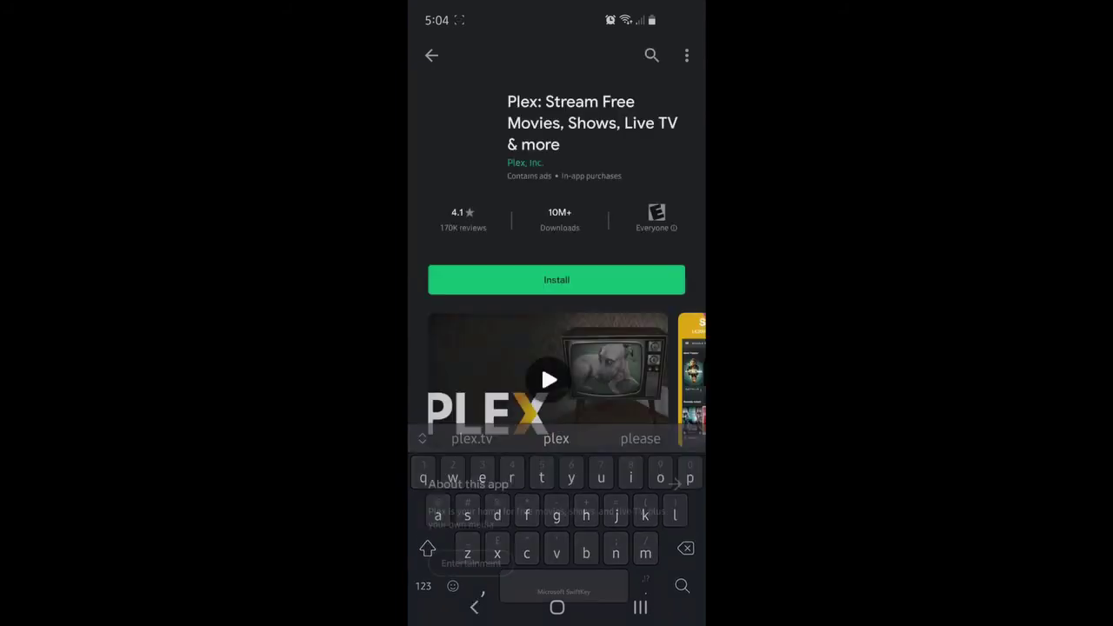
pyautogui.click(557, 278)
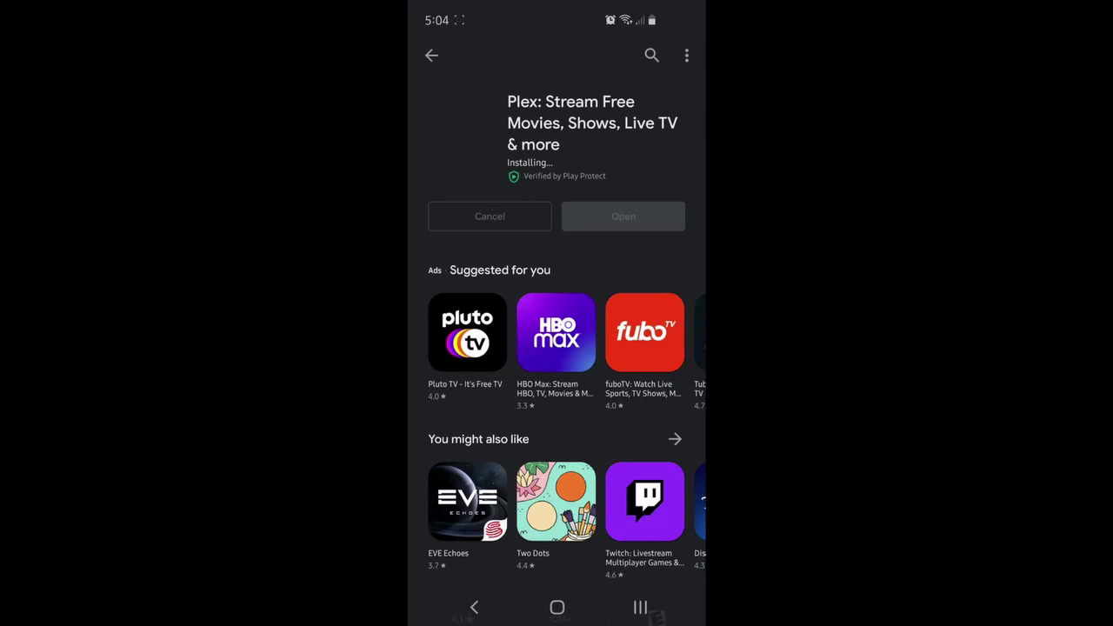
pyautogui.click(623, 216)
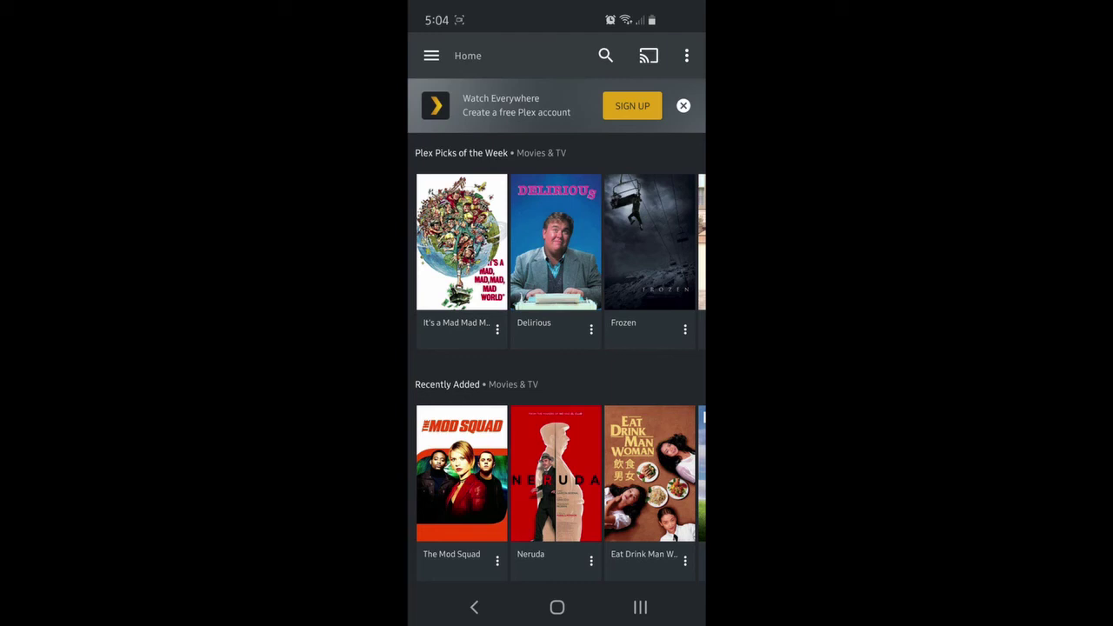
# Step: Sign in to the Plex Android app with the Plex account's email and password
pyautogui.click(431, 54)
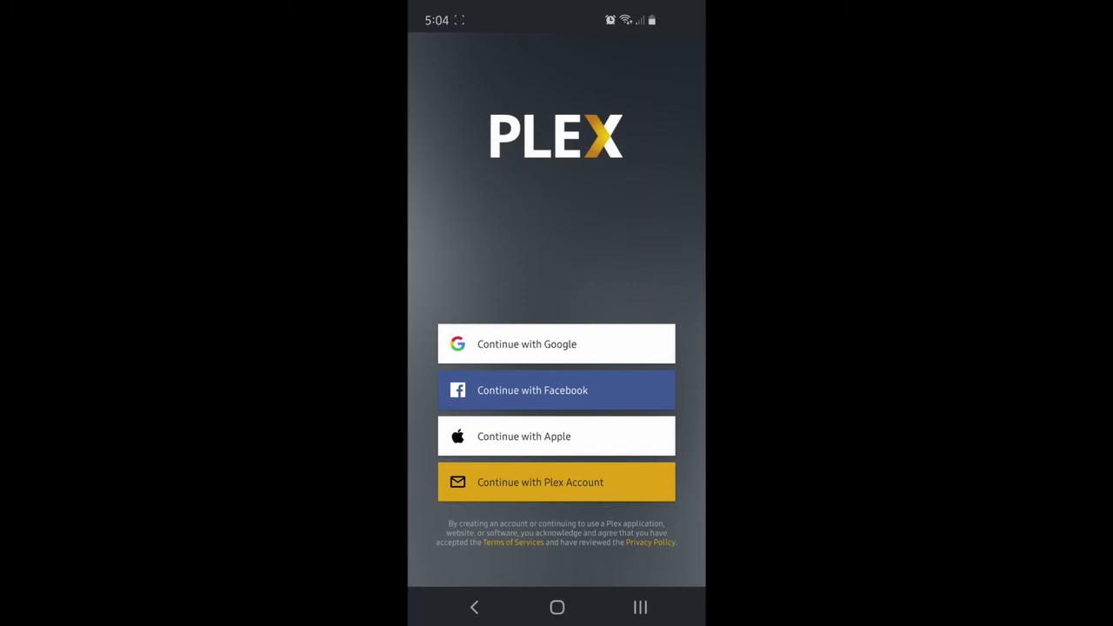
pyautogui.click(557, 482)
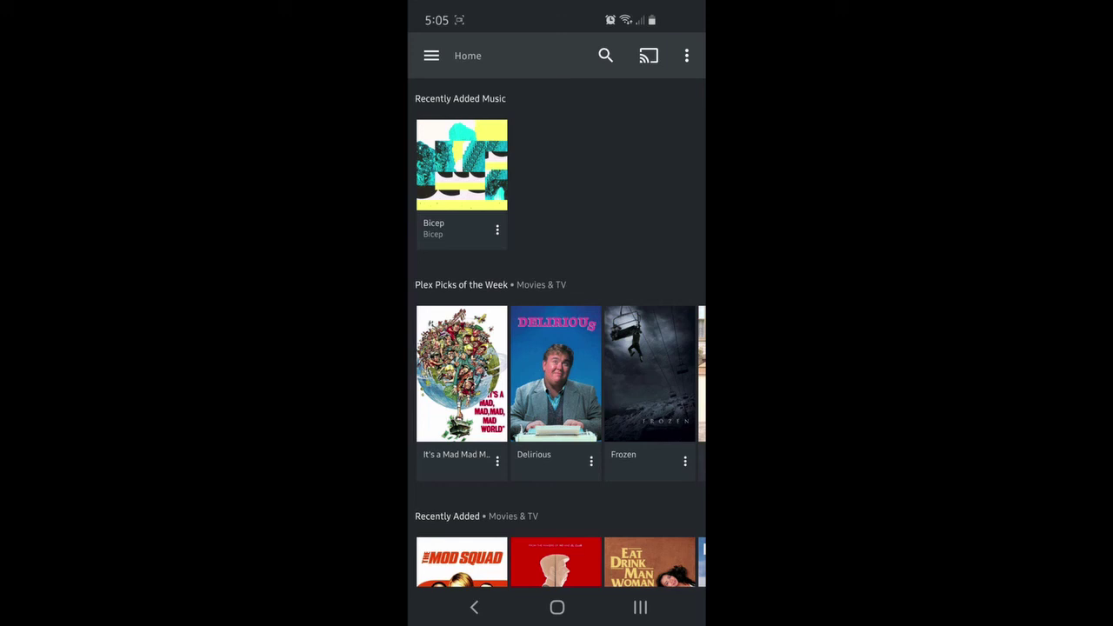
# Step: Open the Bicep album from Recently Added Music and start playing it
pyautogui.click(461, 165)
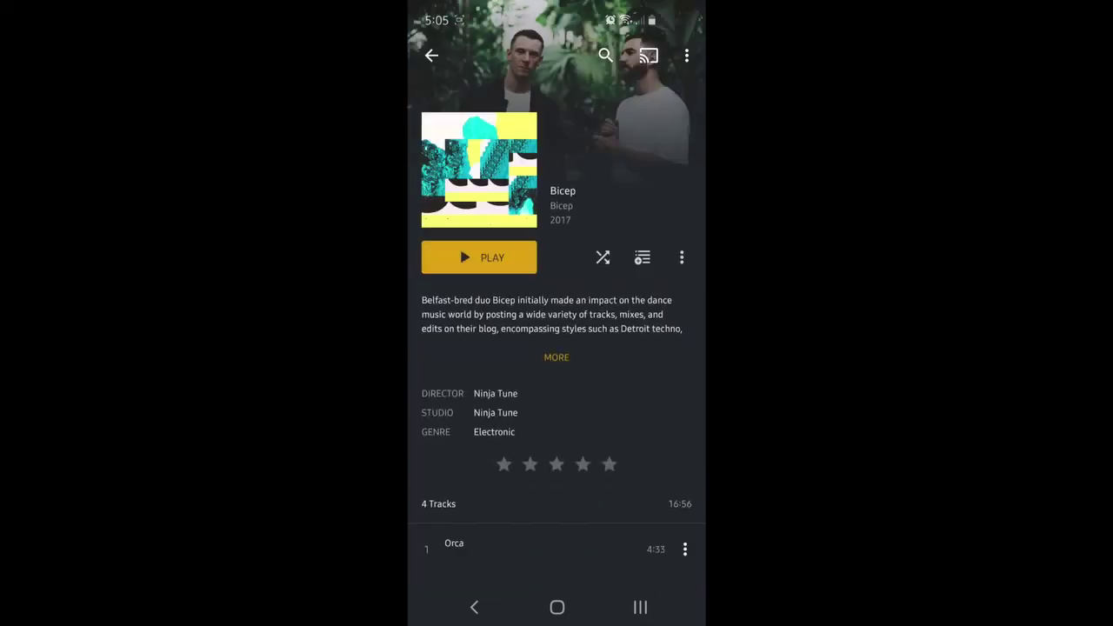
pyautogui.click(459, 244)
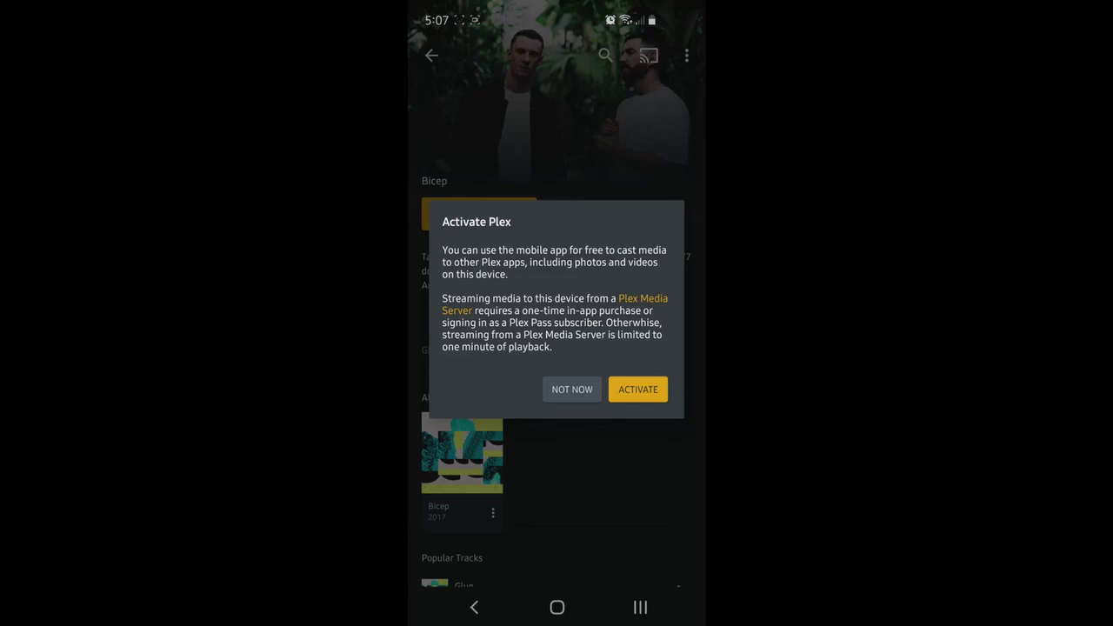
# Step: Choose the one-time purchase to activate the Plex Android app
pyautogui.click(638, 389)
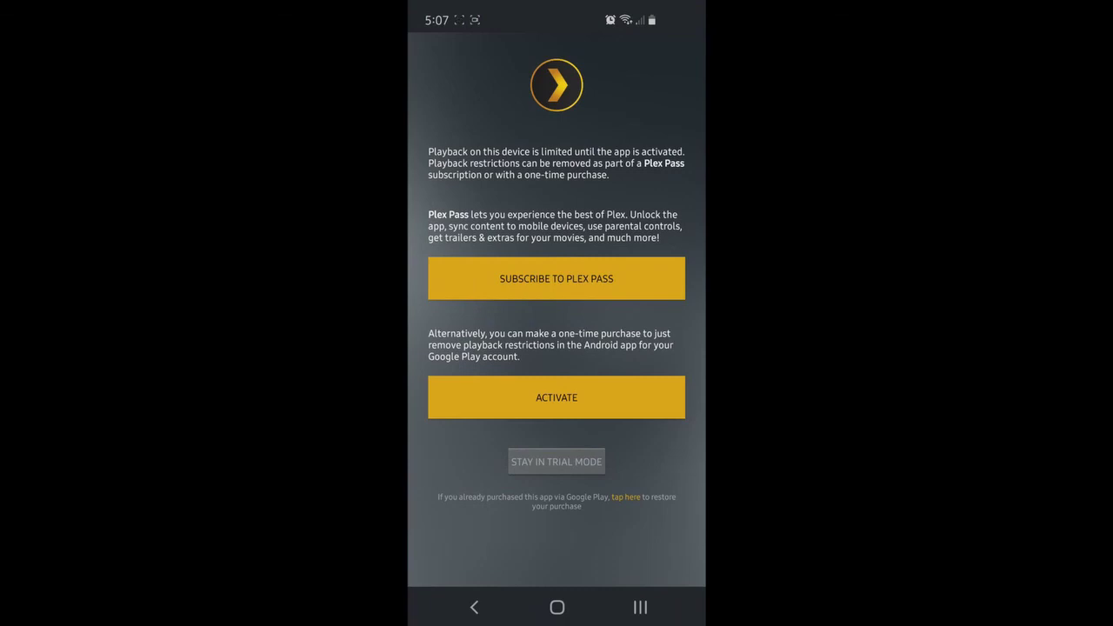
pyautogui.click(557, 398)
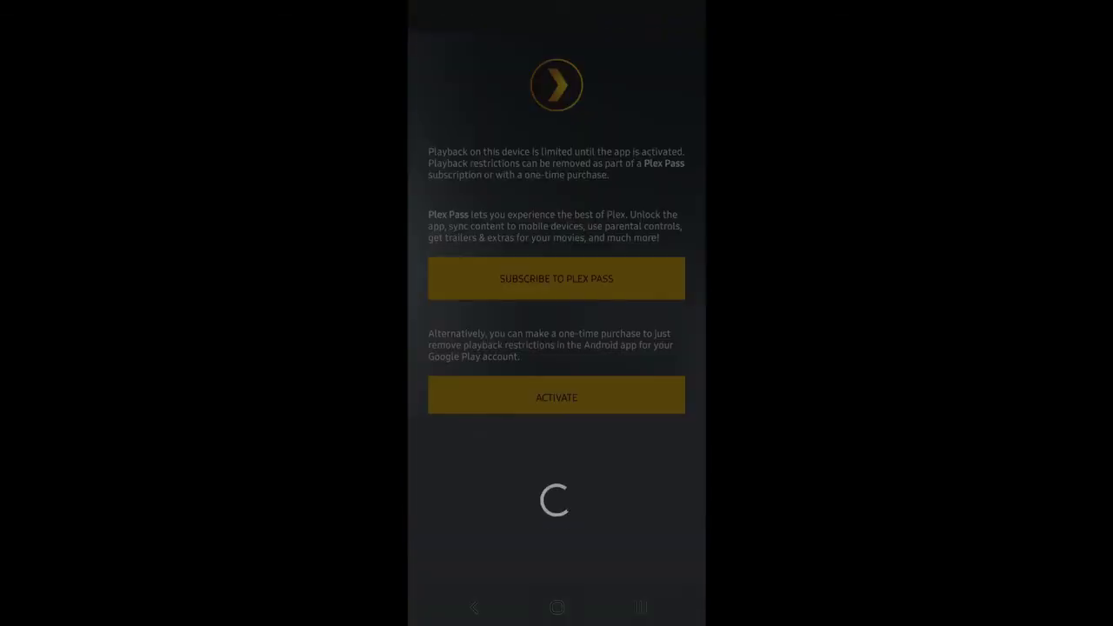